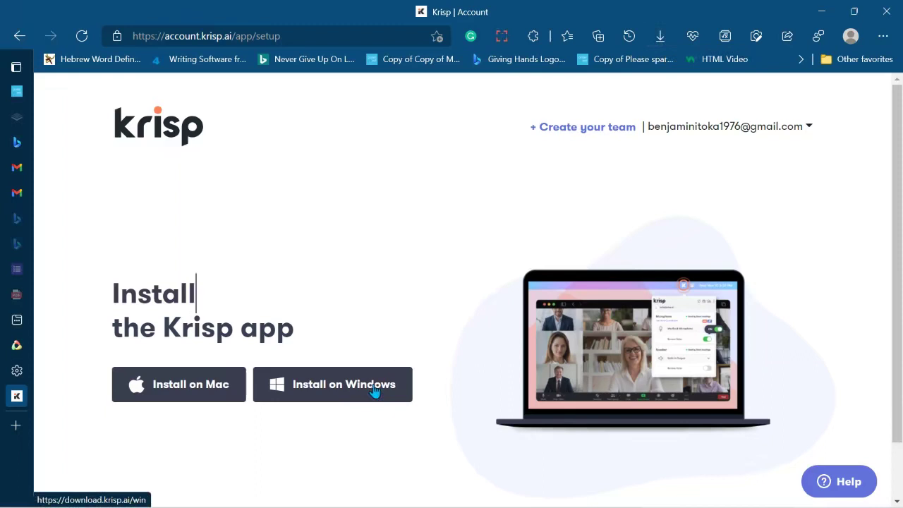
Step: Launch the downloaded Krisp .msi installer and start the installation in the setup wizard
click(660, 37)
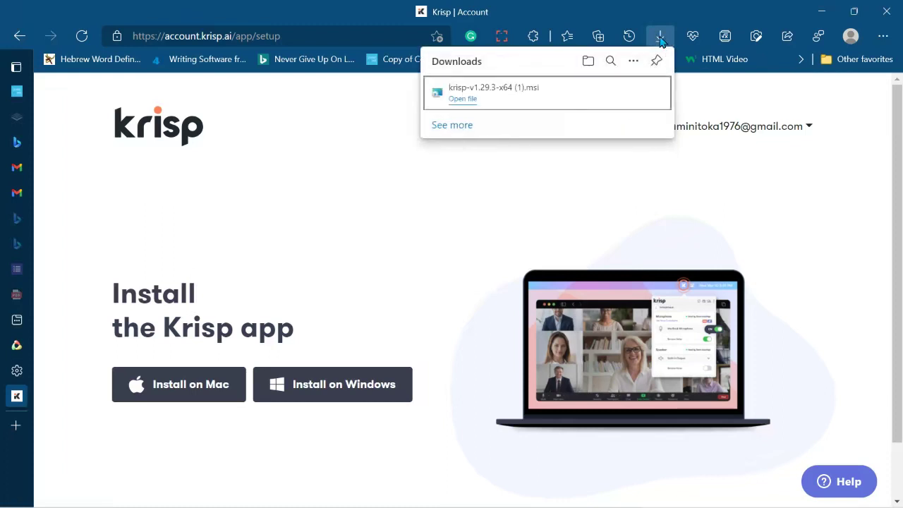
click(464, 101)
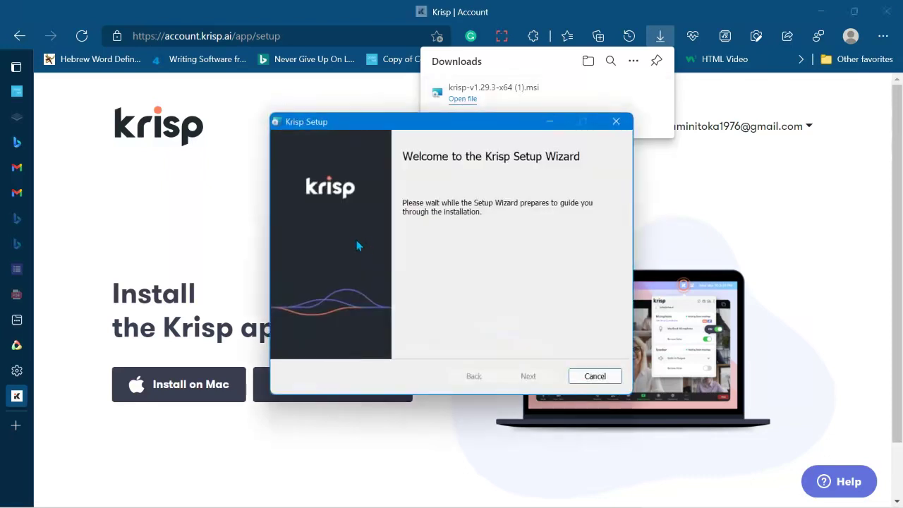
click(670, 197)
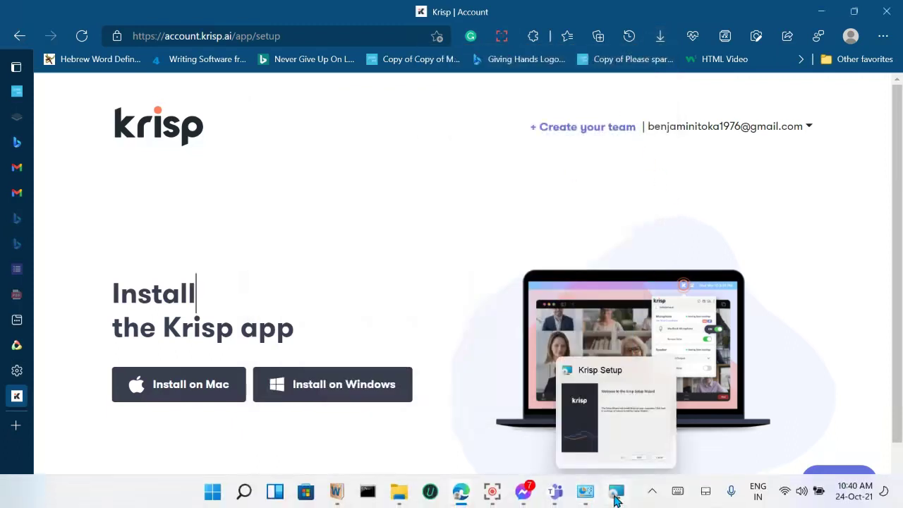
click(615, 498)
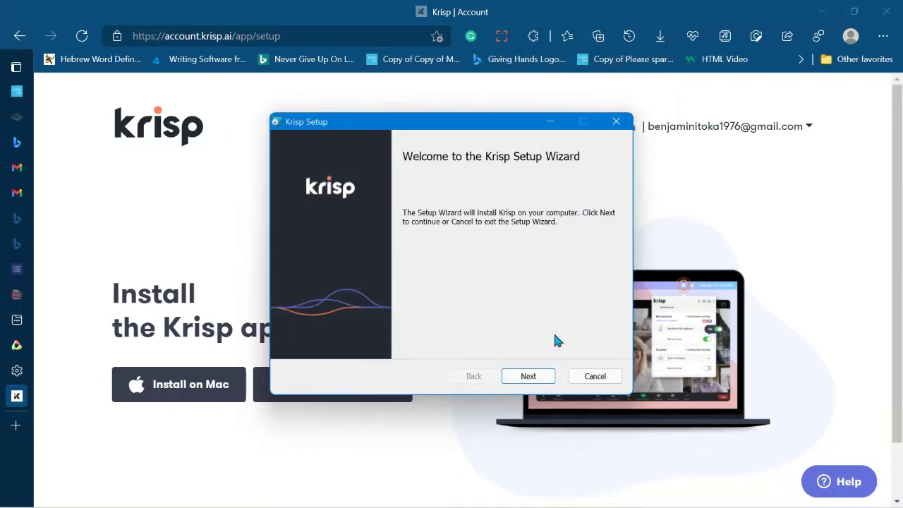
click(529, 378)
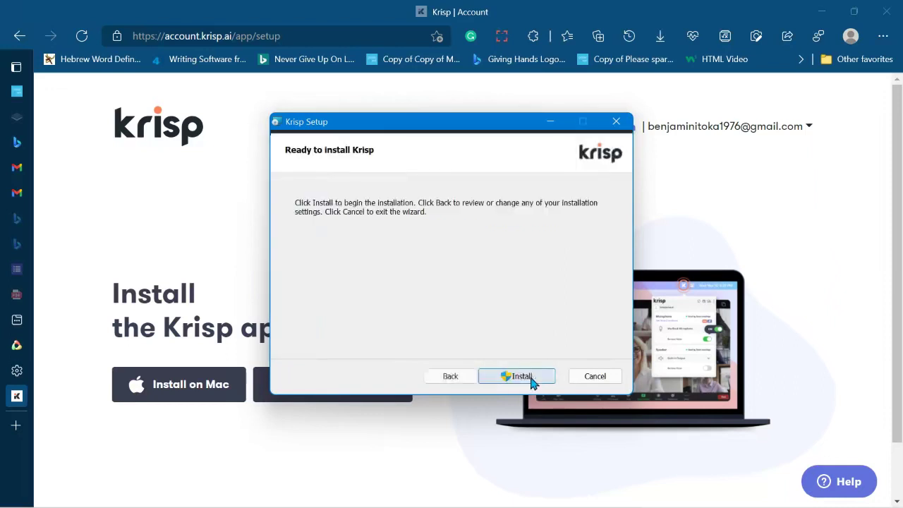
click(522, 376)
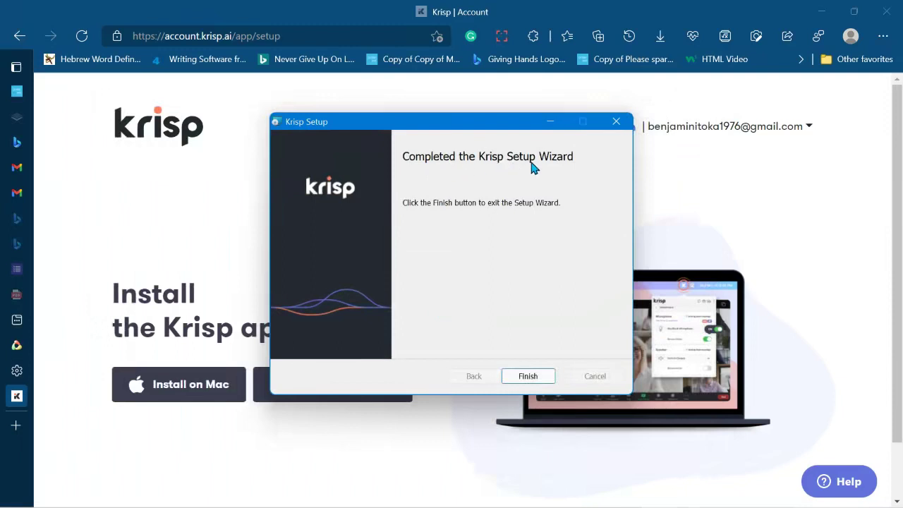
Step: Finish the wizard, turn on speaker Remove Noise, show the floating widget, and cancel calling-app setup
click(526, 381)
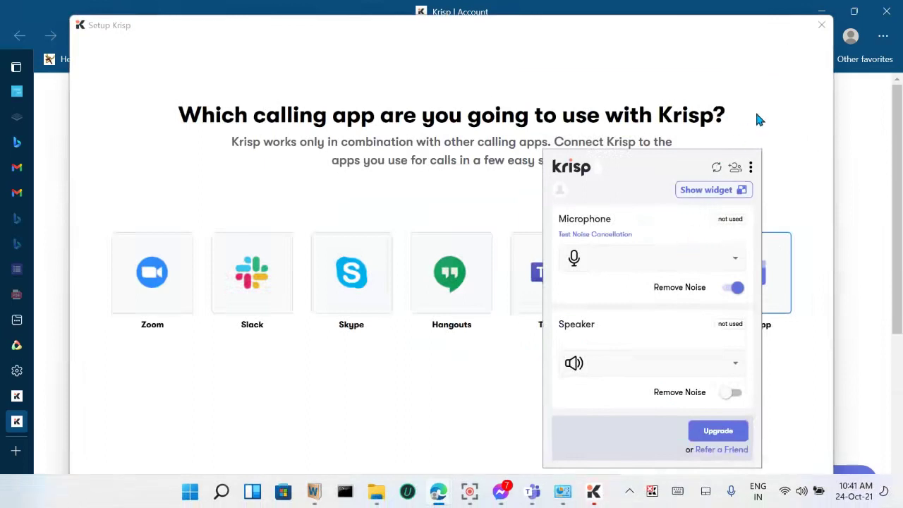
click(733, 382)
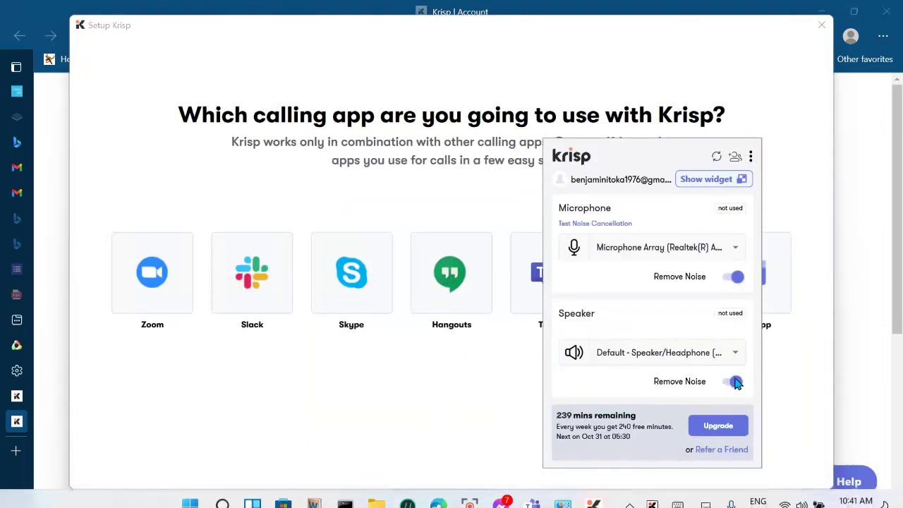
click(723, 179)
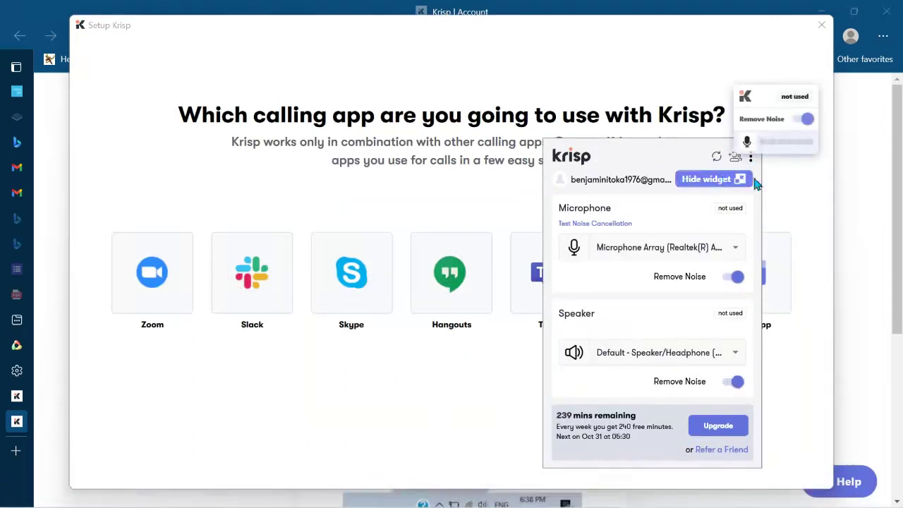
click(793, 178)
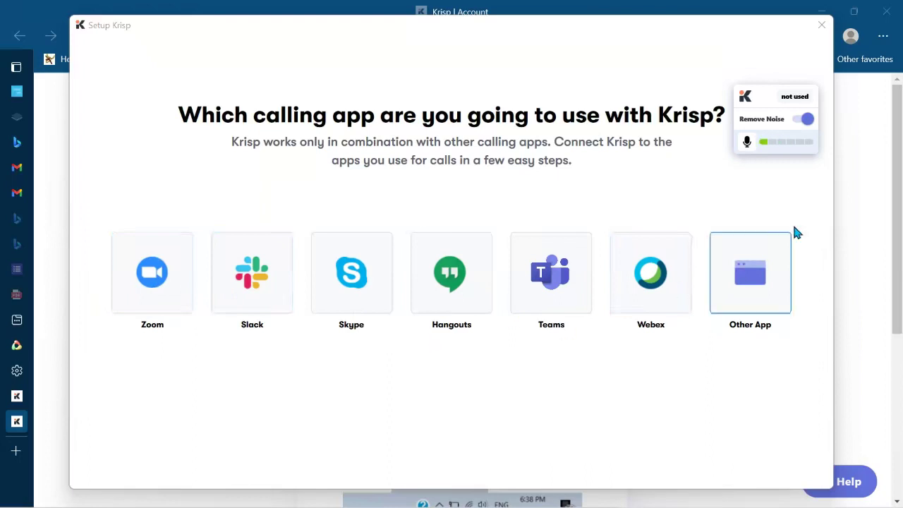
click(820, 26)
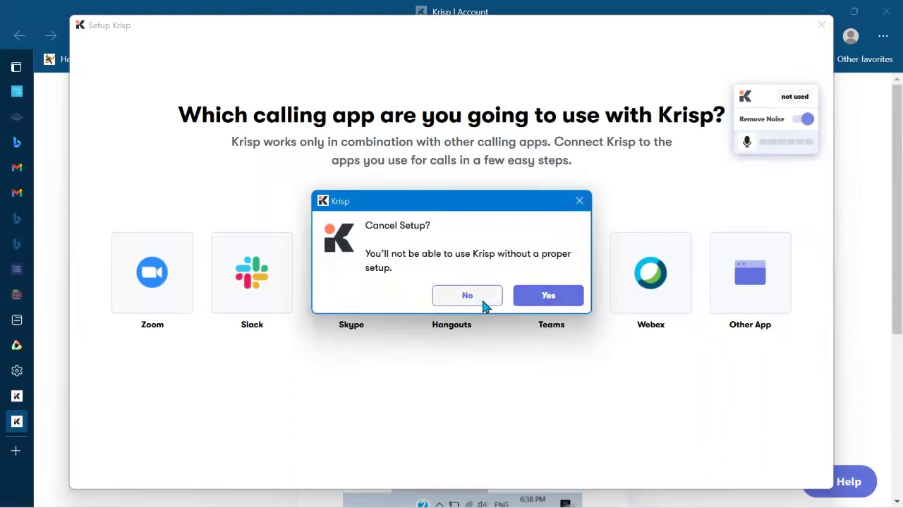
click(536, 299)
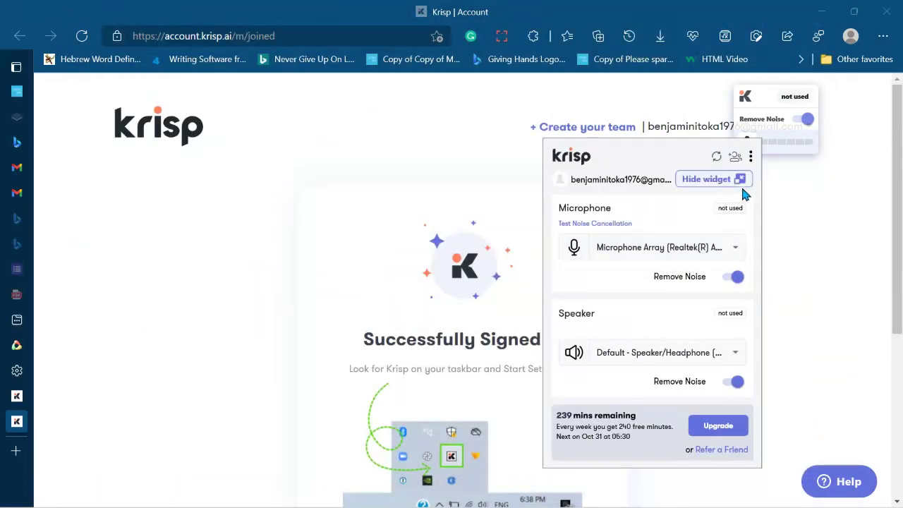
Step: Close the Krisp settings popup and scroll through the signed-in account page
click(838, 214)
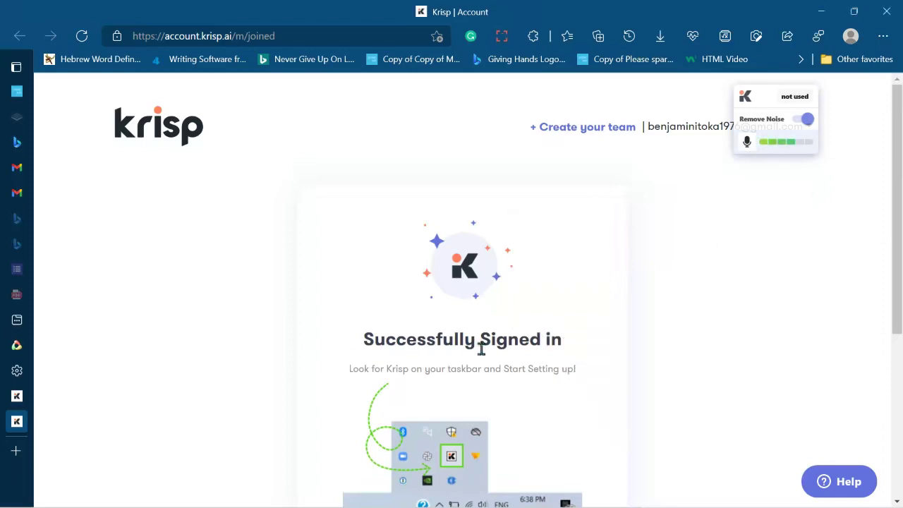
scroll(595, 306, down, 4)
scroll(593, 294, up, 1)
scroll(582, 265, up, 1)
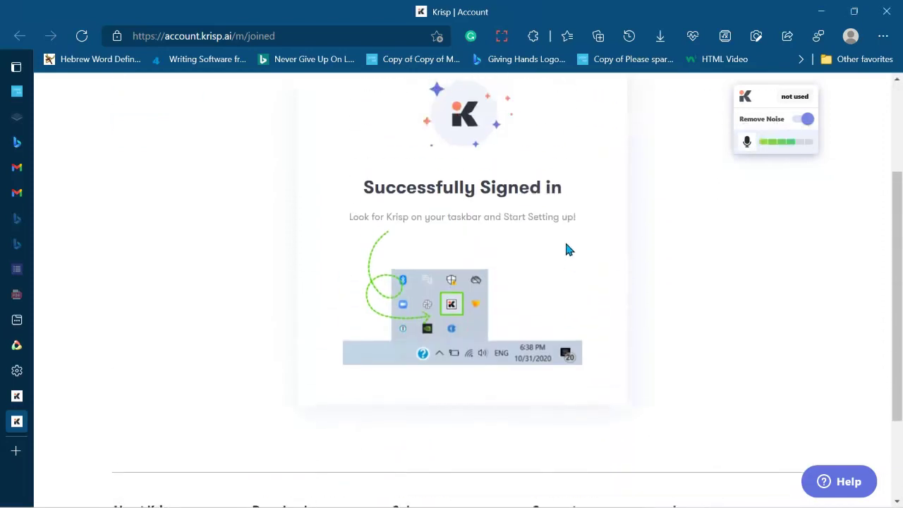
scroll(677, 166, down, 3)
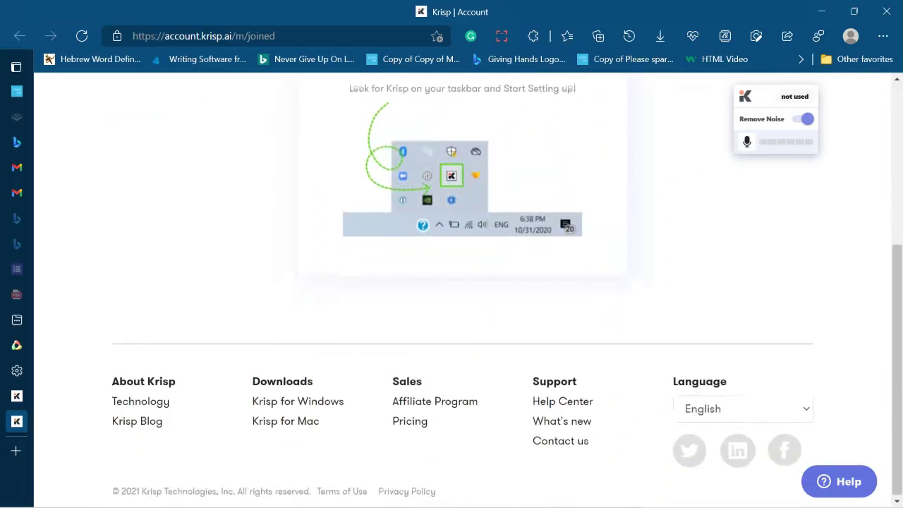
Step: Confirm 'Krisp is ready' among the hidden tray icons, then bring up the Start menu
mouse_move(588, 499)
click(653, 496)
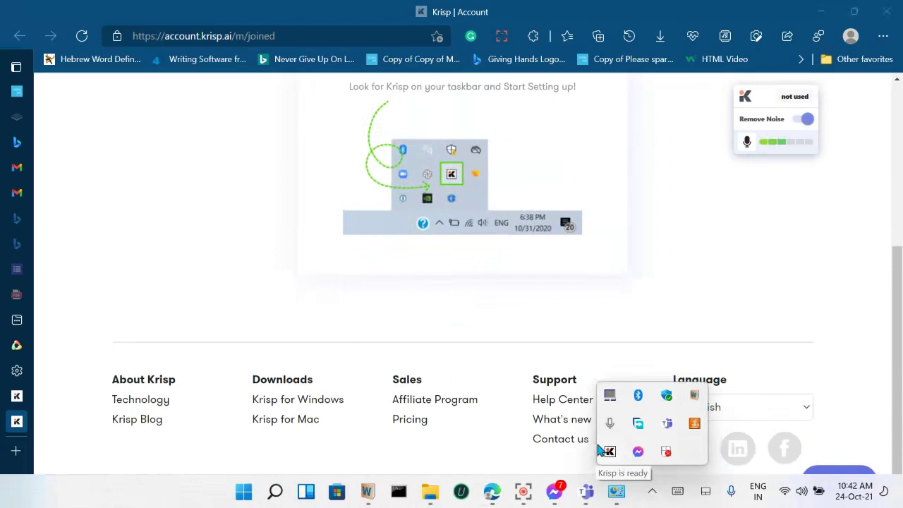
click(675, 308)
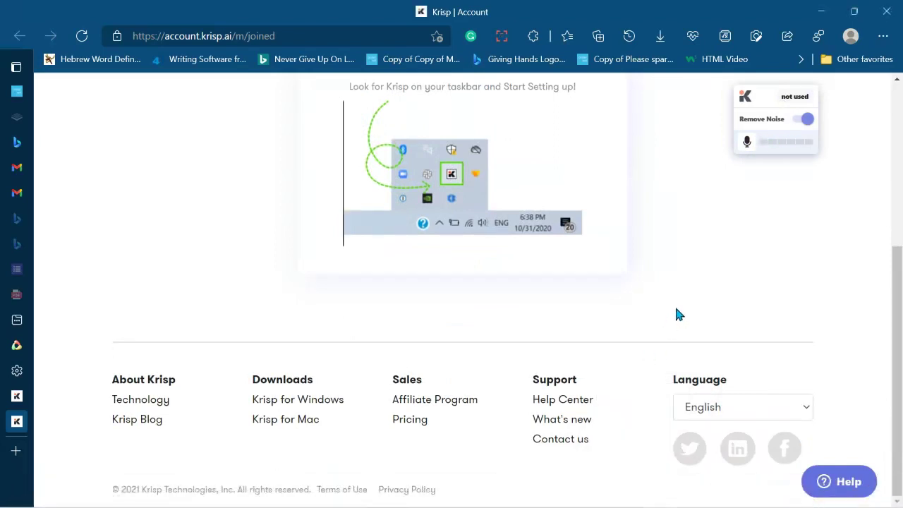
key(super)
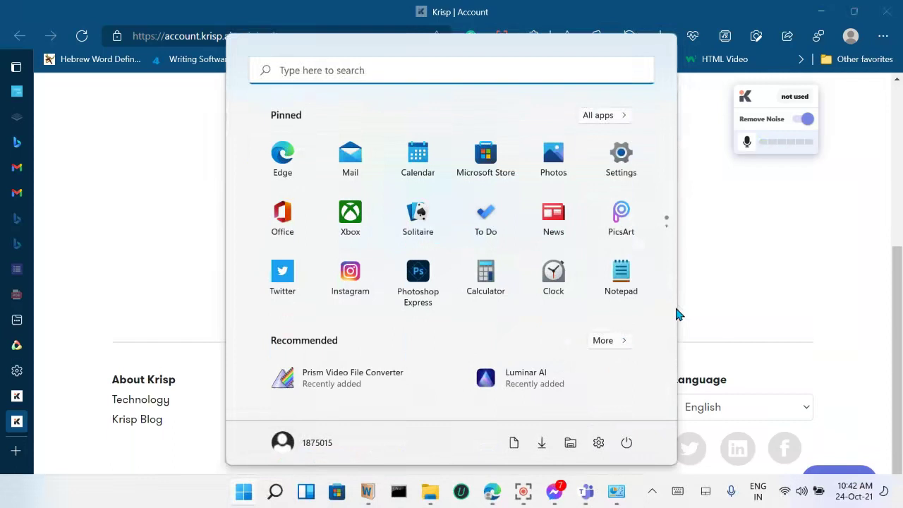
Step: Search the Start menu for 'krisp' to locate the Krisp app, then dismiss the search
click(343, 71)
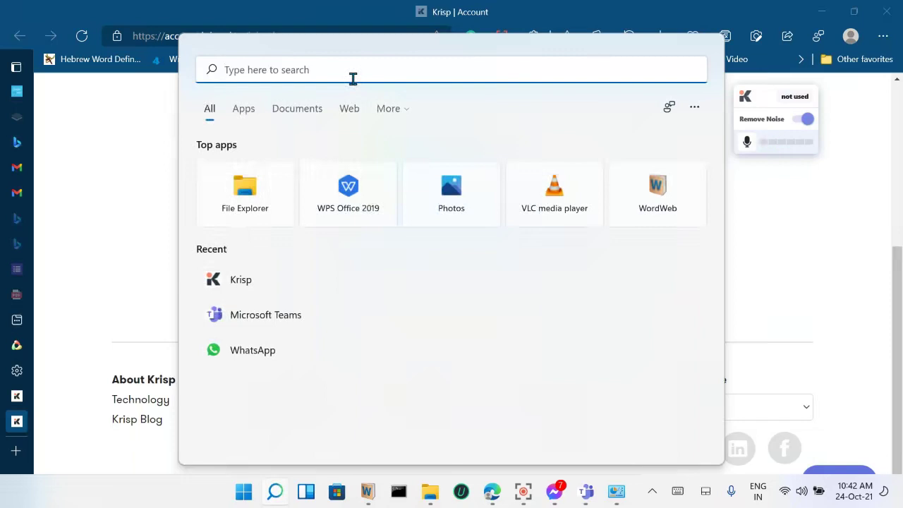
text(krisp)
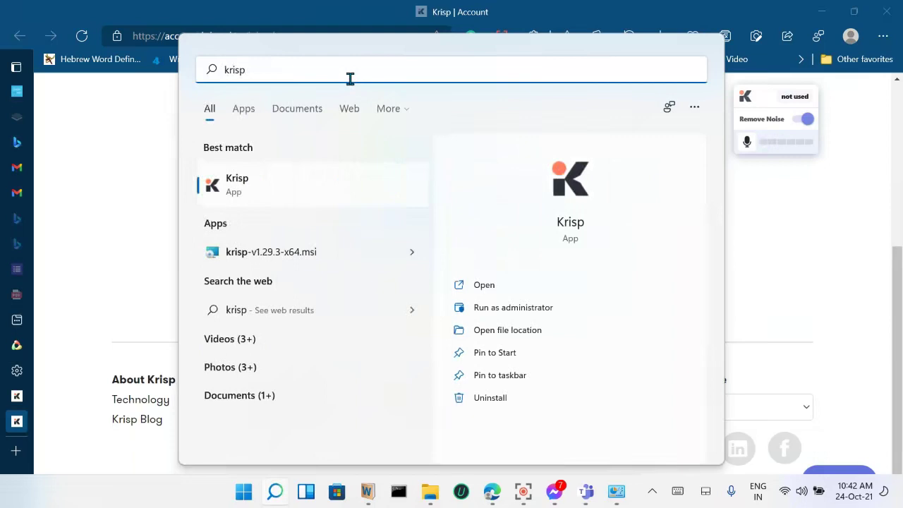
click(242, 117)
click(209, 108)
double_click(236, 67)
key(BackSpace)
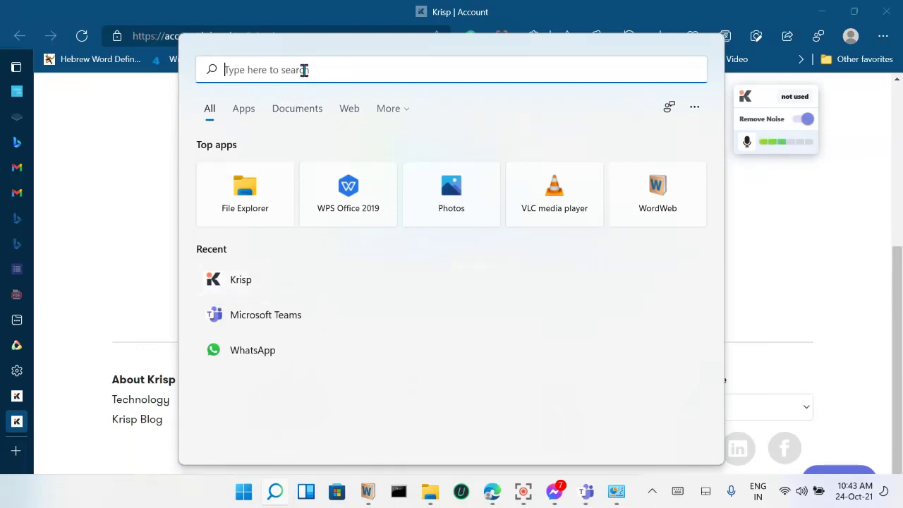
text(krisp)
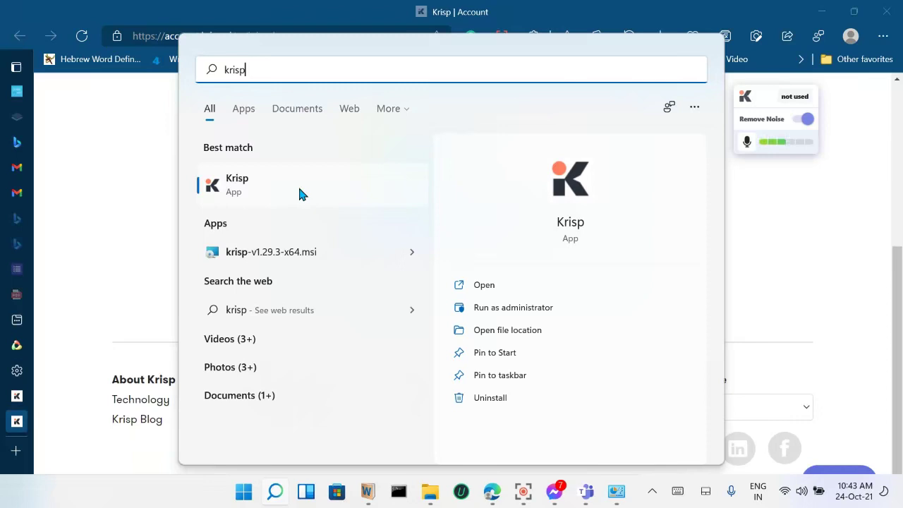
click(755, 230)
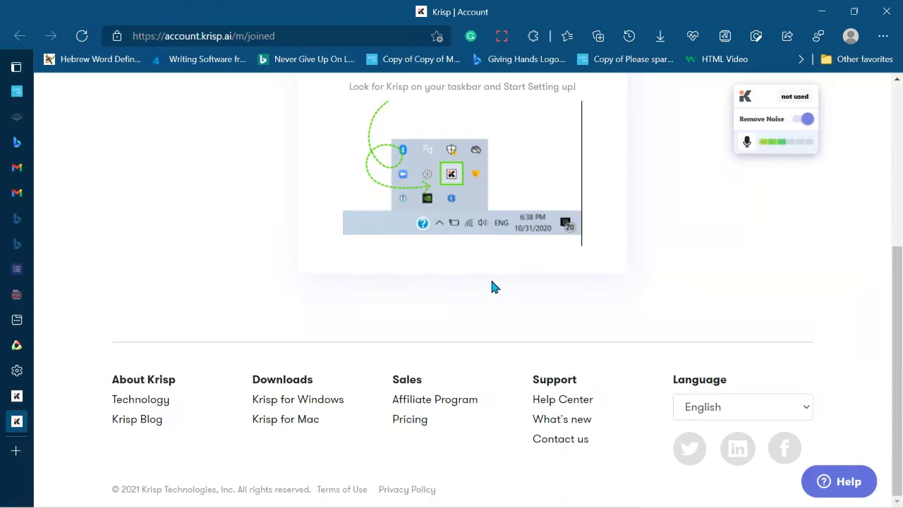
Step: Reveal the hidden-icons tray flyout, then open the Start menu with the Windows key
mouse_move(500, 506)
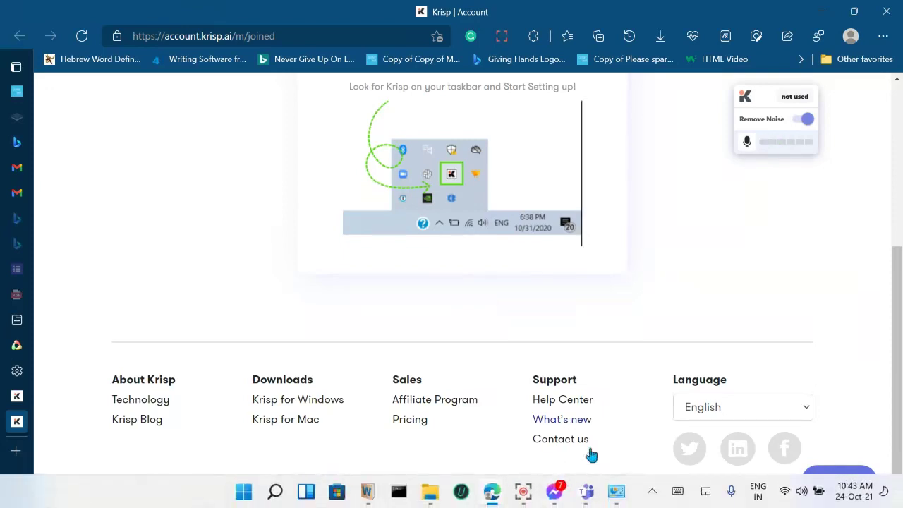
mouse_move(585, 498)
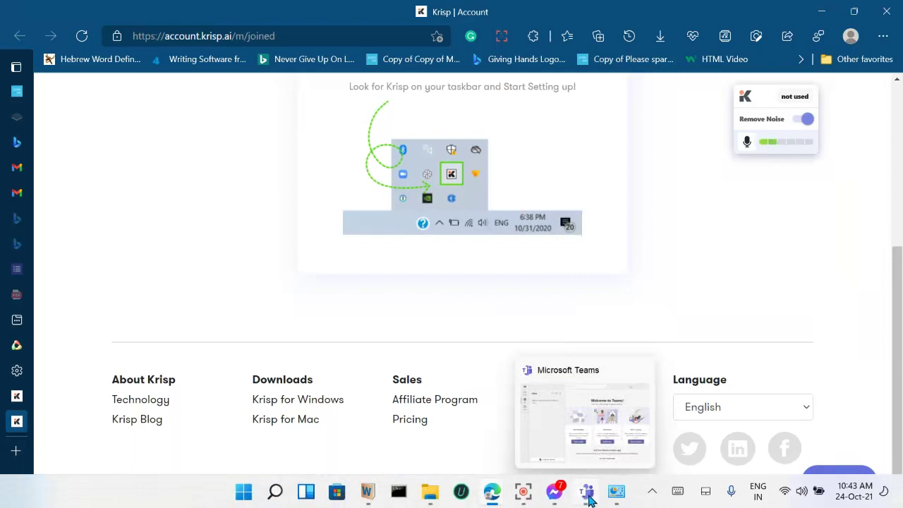
click(653, 493)
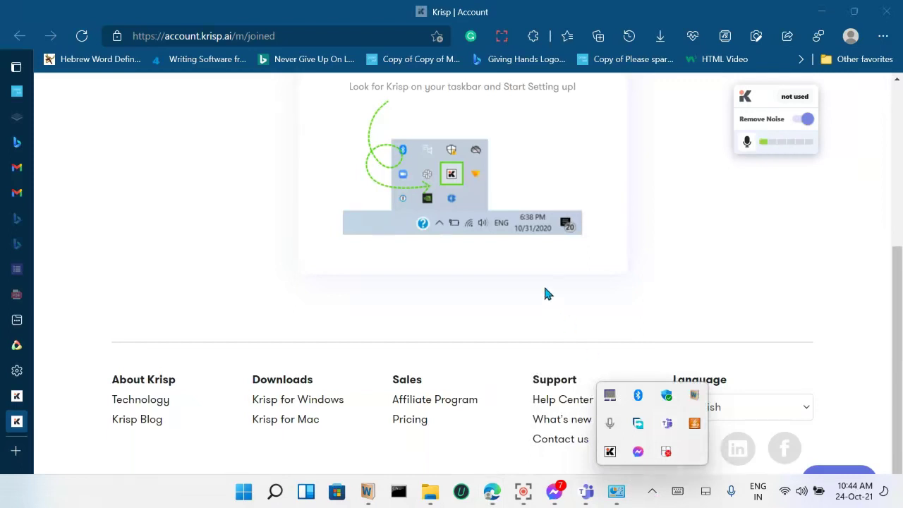
key(super)
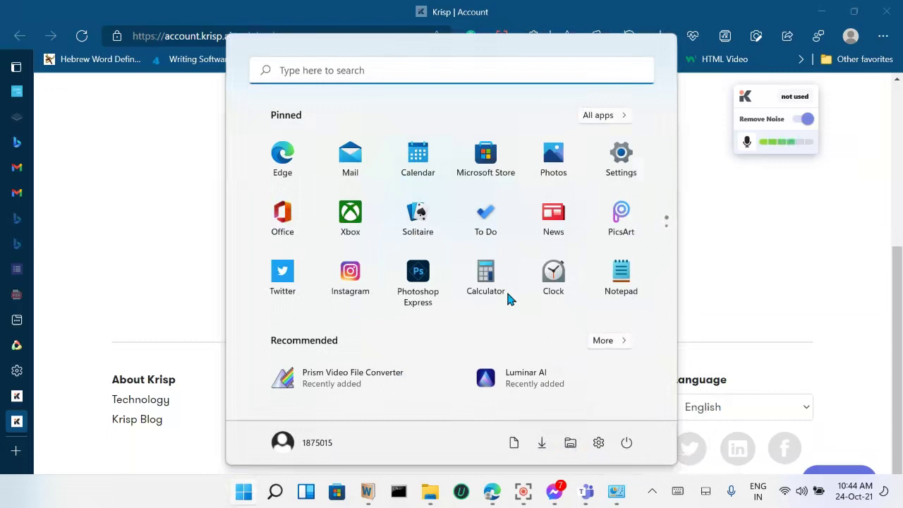
Step: Search the Start menu for 'microsoft' and launch the Microsoft Teams best match
click(440, 68)
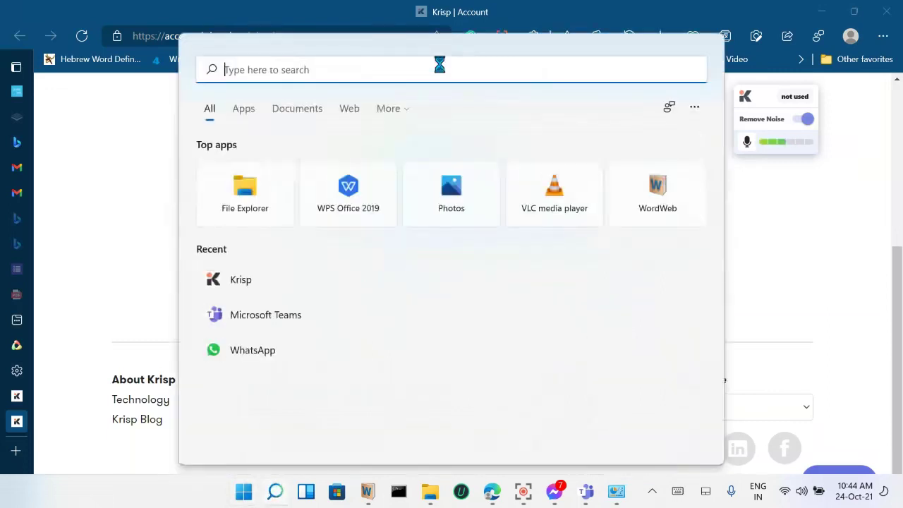
text(micros)
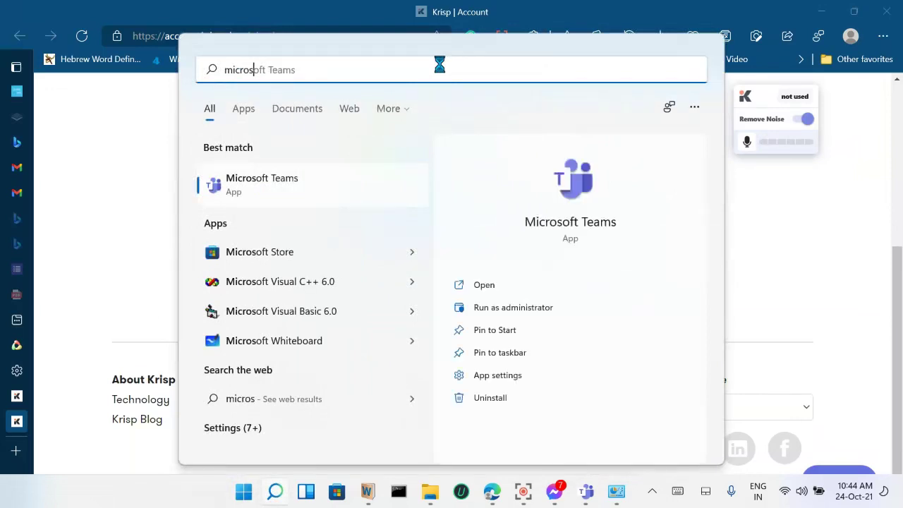
text(oft)
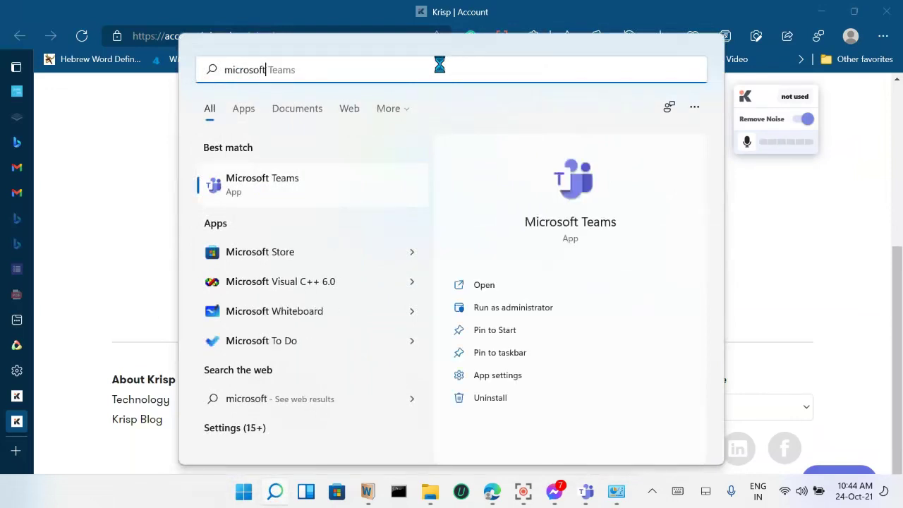
key(Tab)
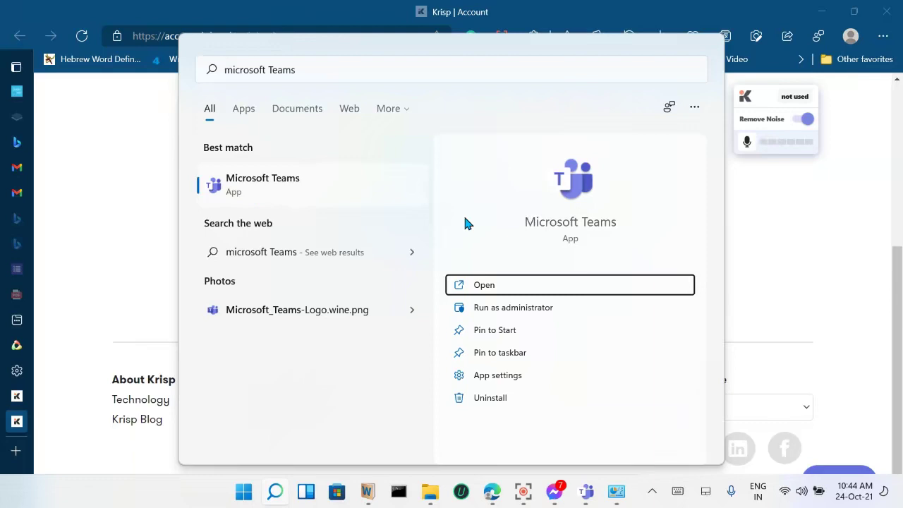
click(306, 190)
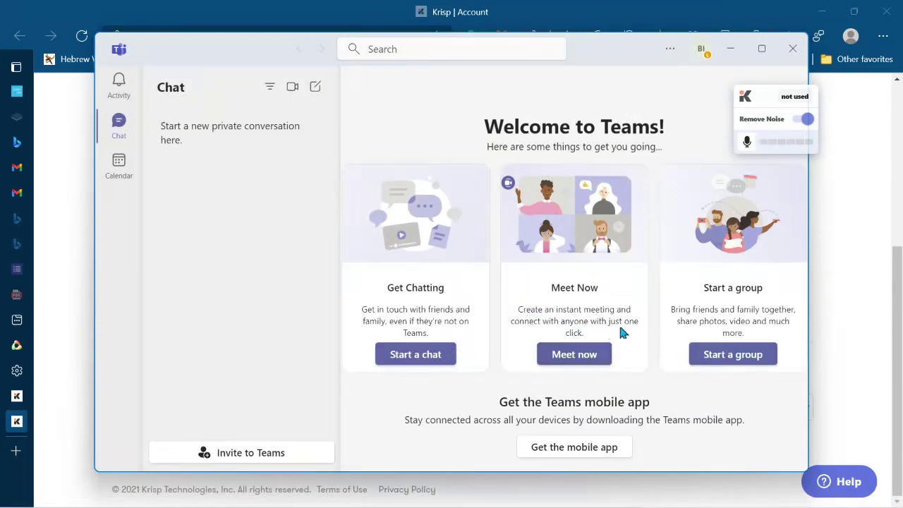
Step: Start a Meet now meeting, join with camera and mic on, and dismiss the invite prompt
click(580, 362)
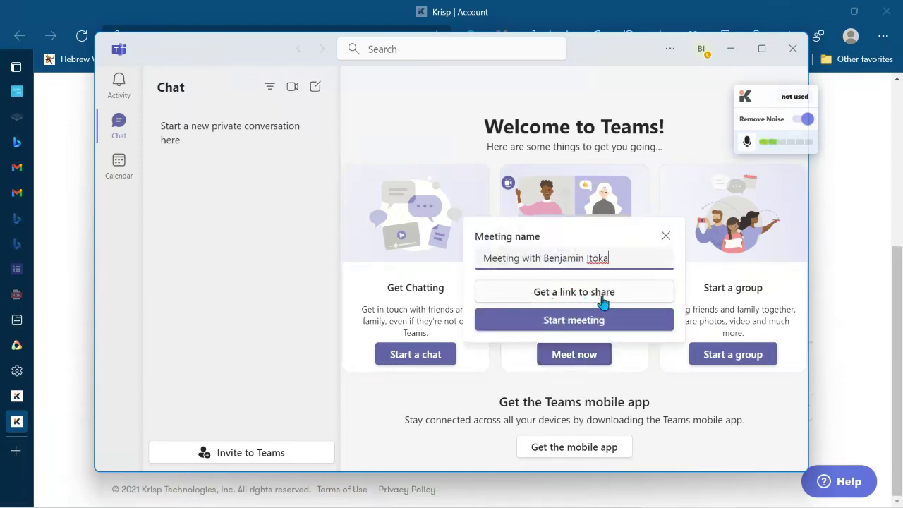
click(591, 332)
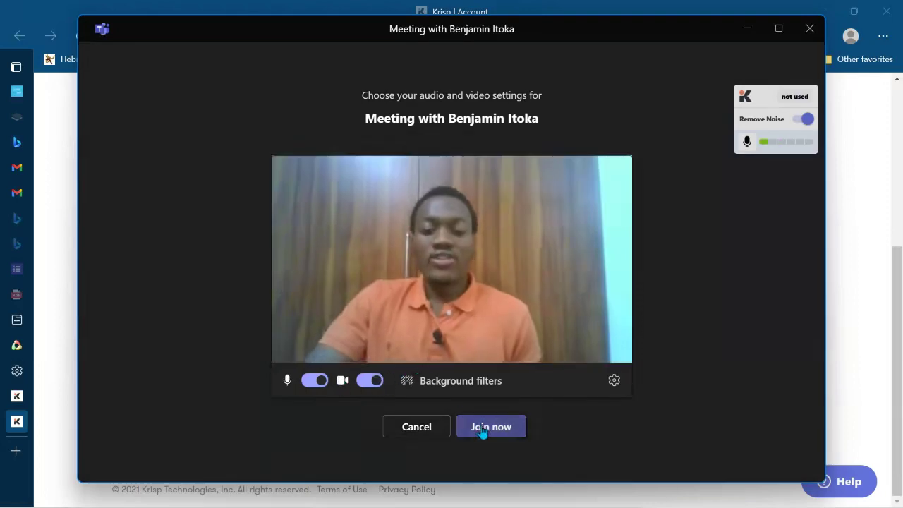
click(481, 427)
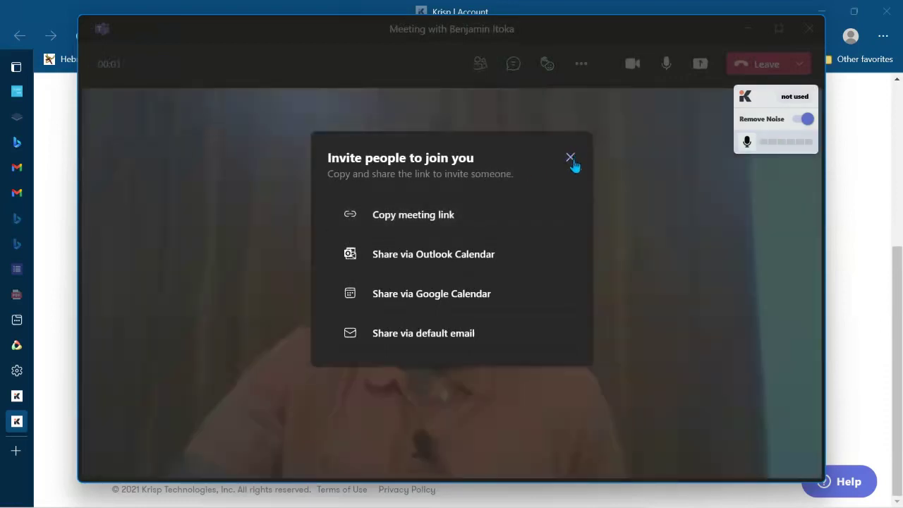
click(570, 160)
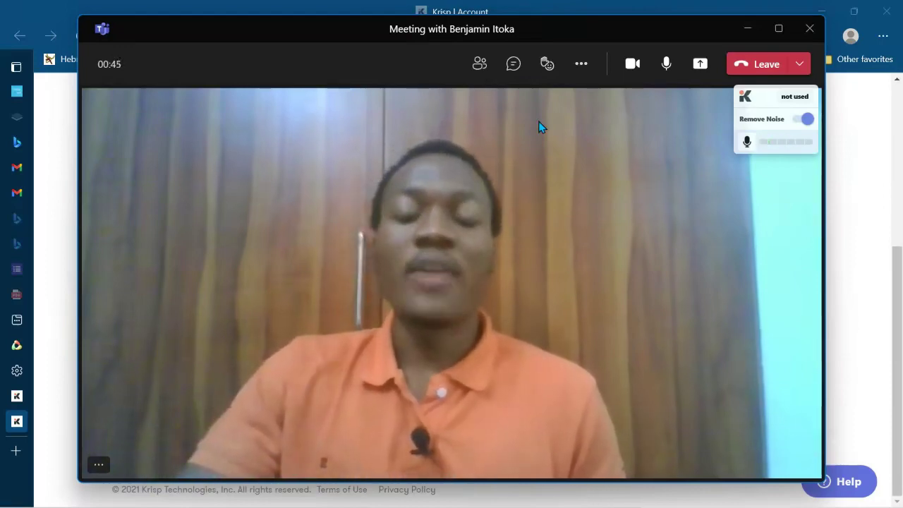
Step: In Device settings, choose Krisp Speaker and Krisp Microphone, keeping noise suppression on Auto
click(580, 67)
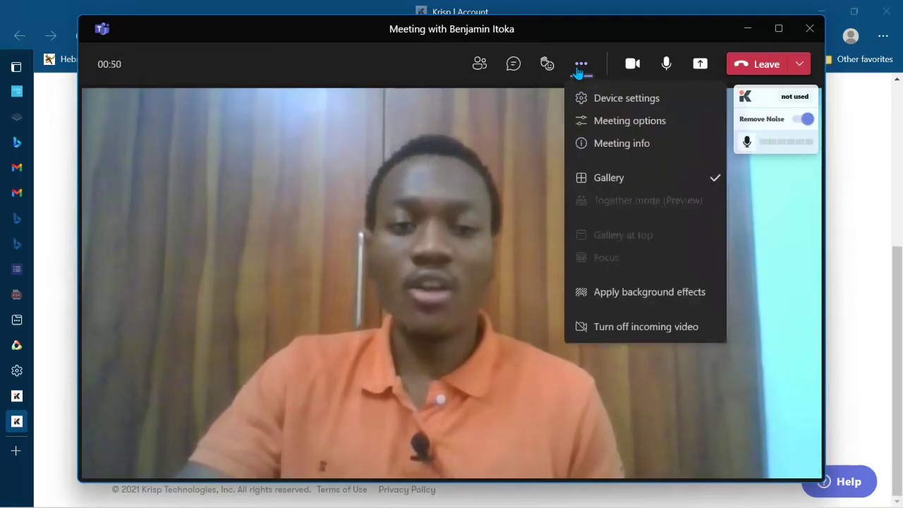
click(612, 100)
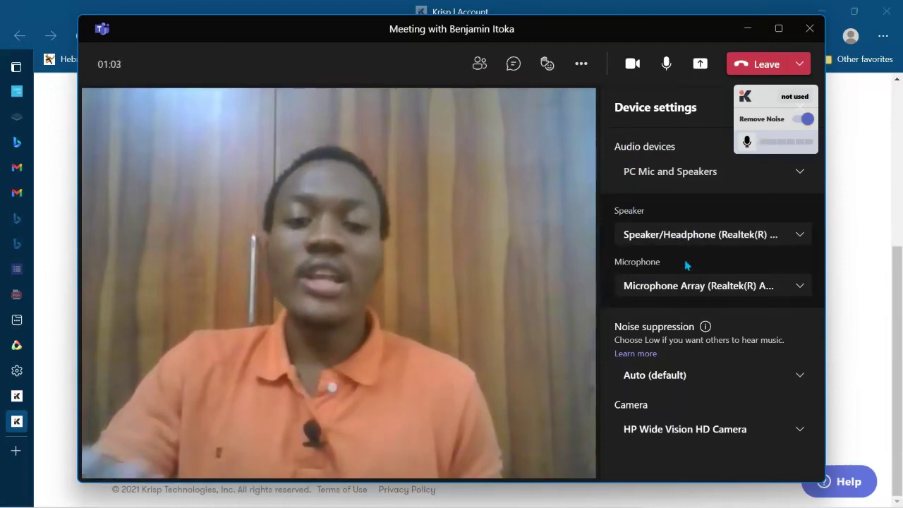
click(698, 238)
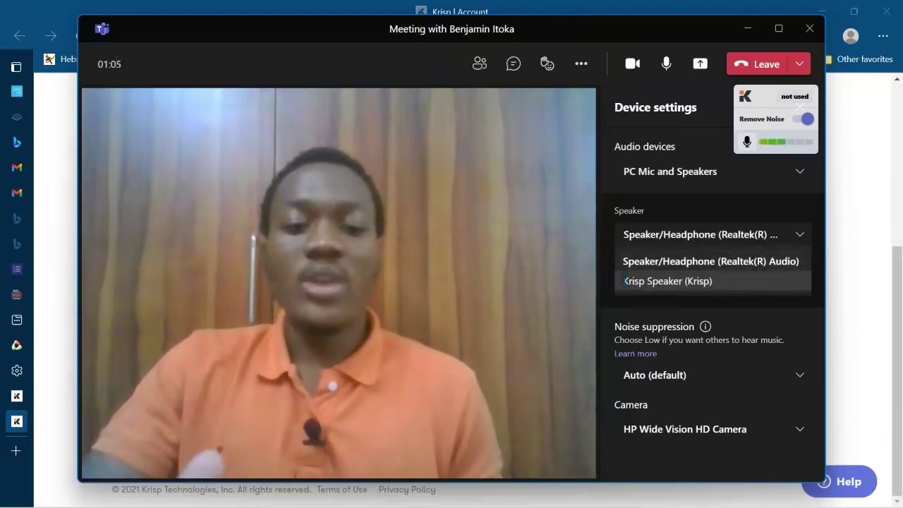
click(655, 280)
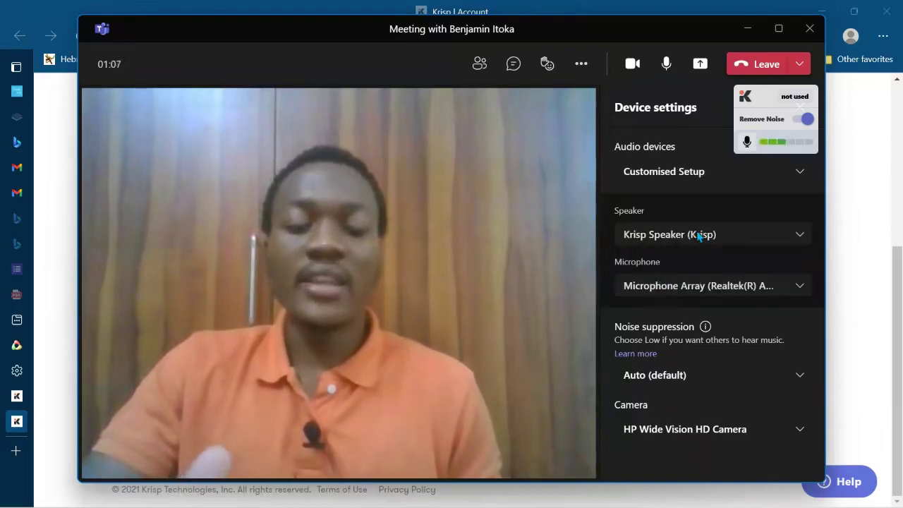
click(686, 301)
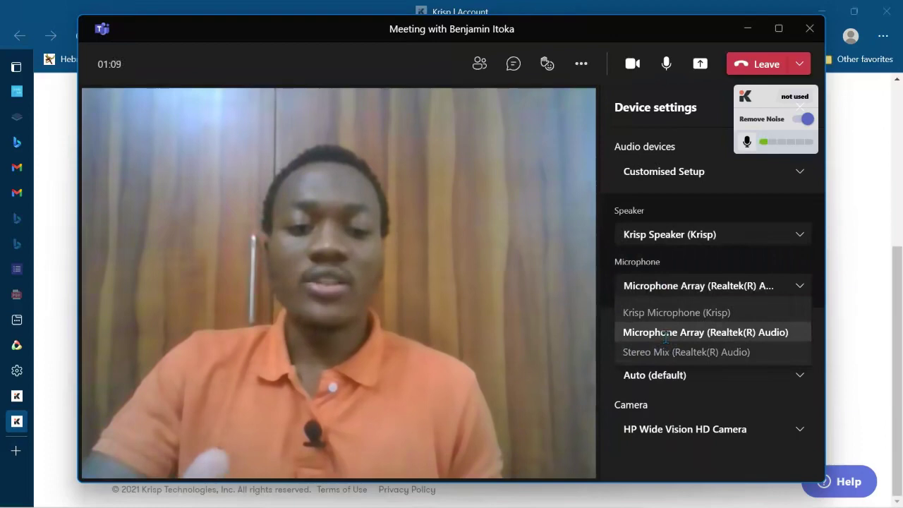
click(681, 313)
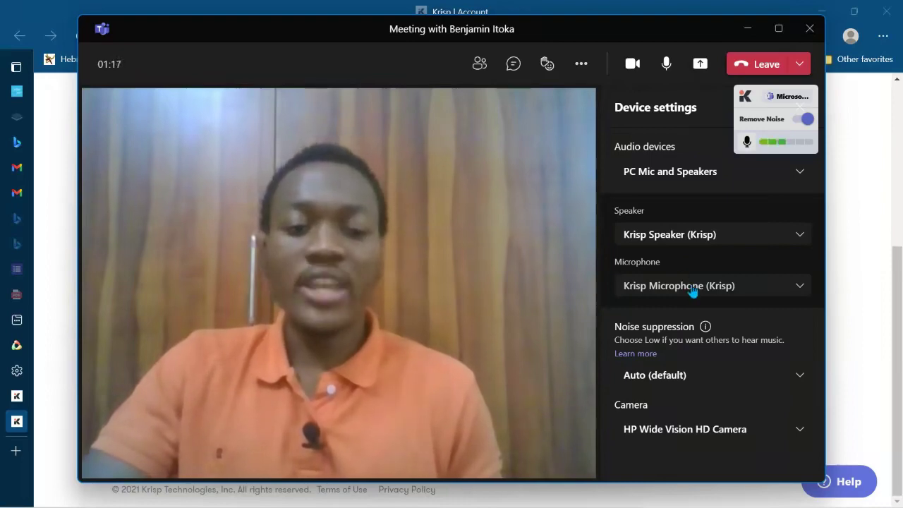
click(724, 383)
click(725, 384)
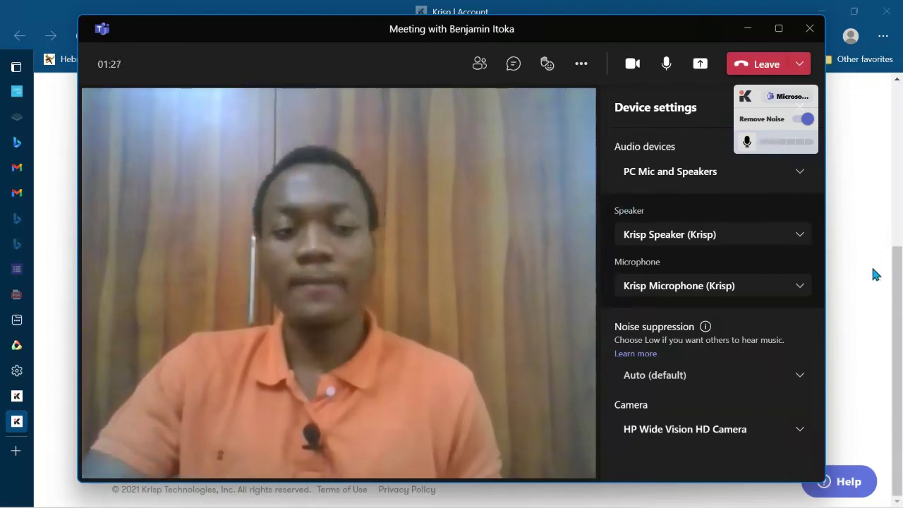
key(alt+Tab)
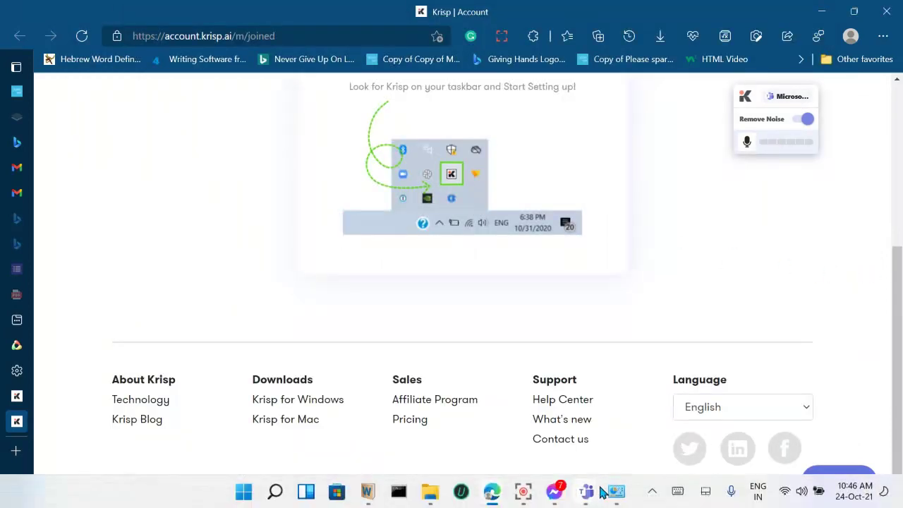
Step: Verify the Teams device settings still list Krisp audio devices, then close the meeting window
mouse_move(587, 492)
click(618, 417)
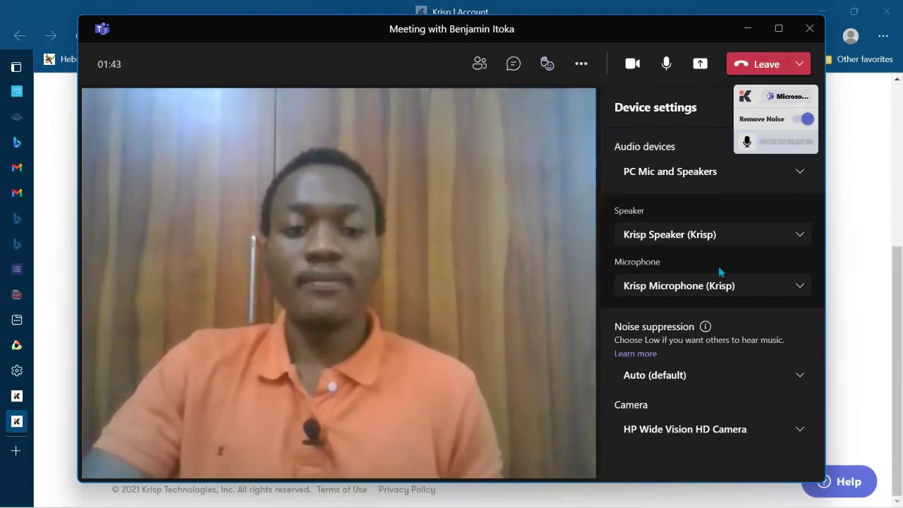
click(747, 435)
click(746, 436)
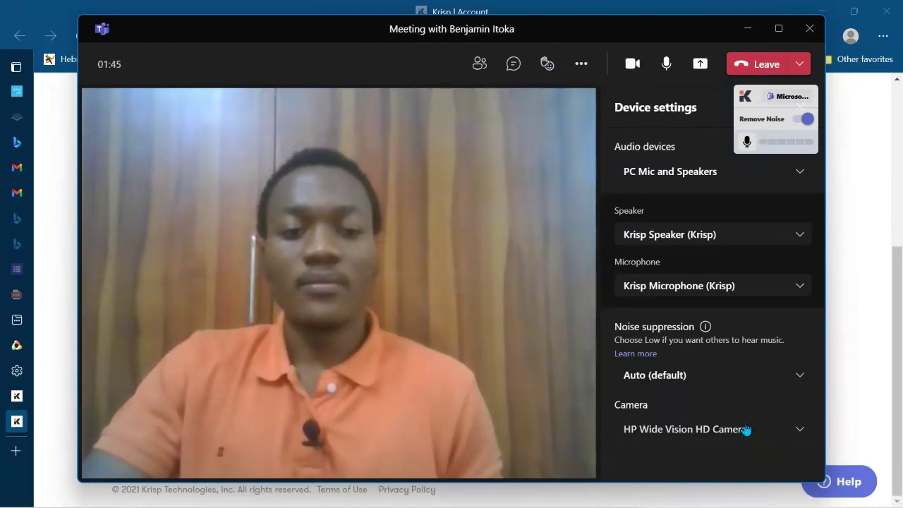
click(699, 176)
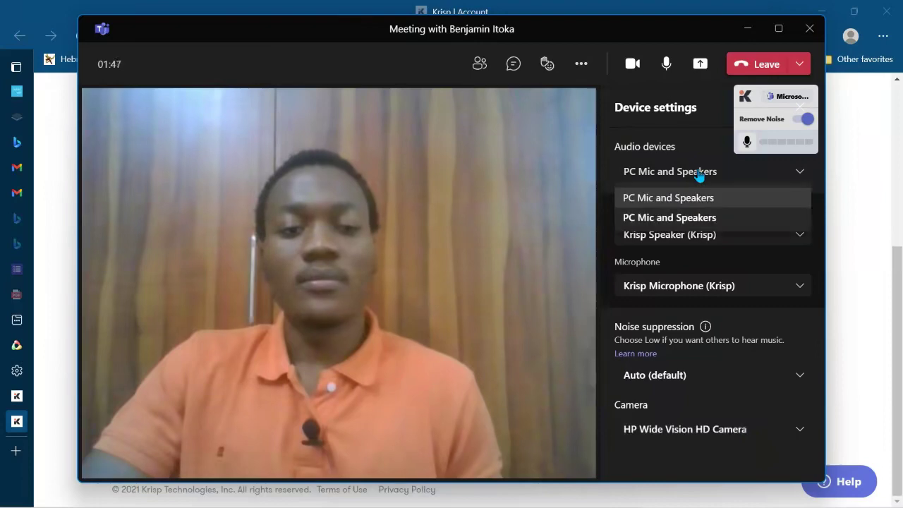
click(699, 176)
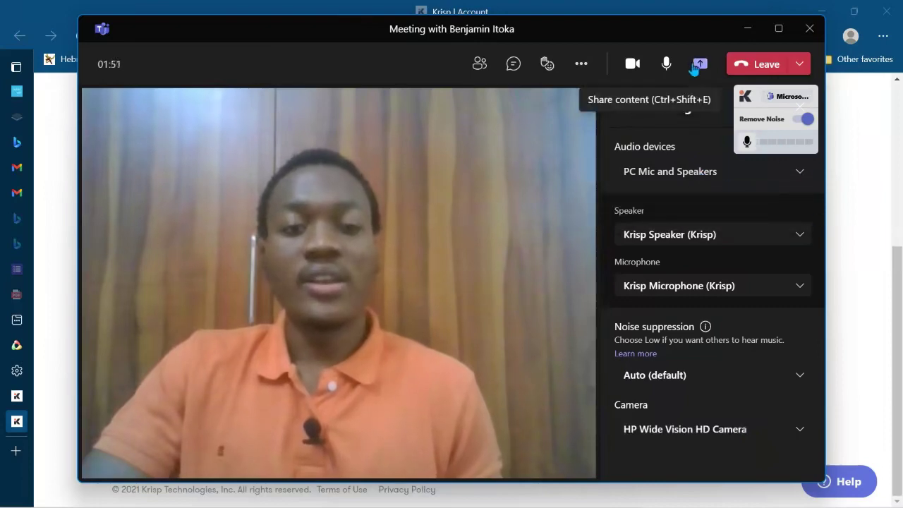
click(809, 30)
mouse_move(552, 503)
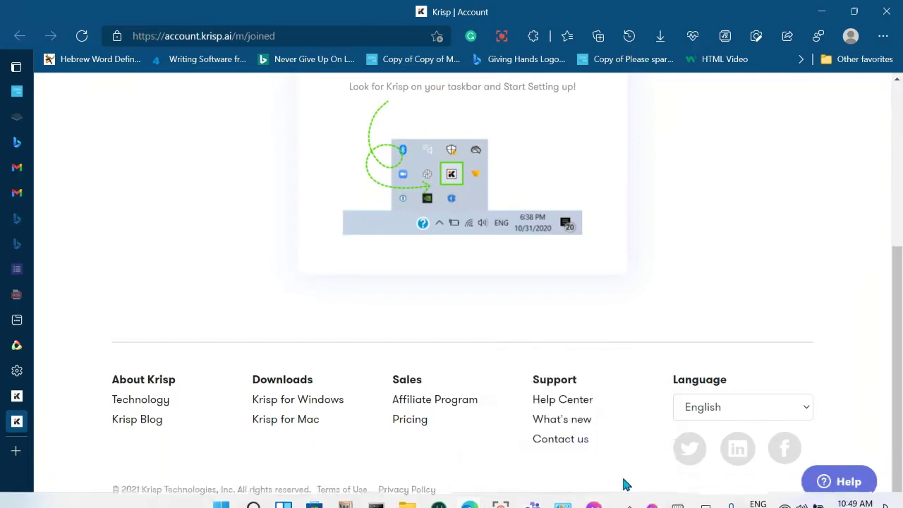
Step: Create a new room under Your Rooms in Messenger and join its video call
click(591, 496)
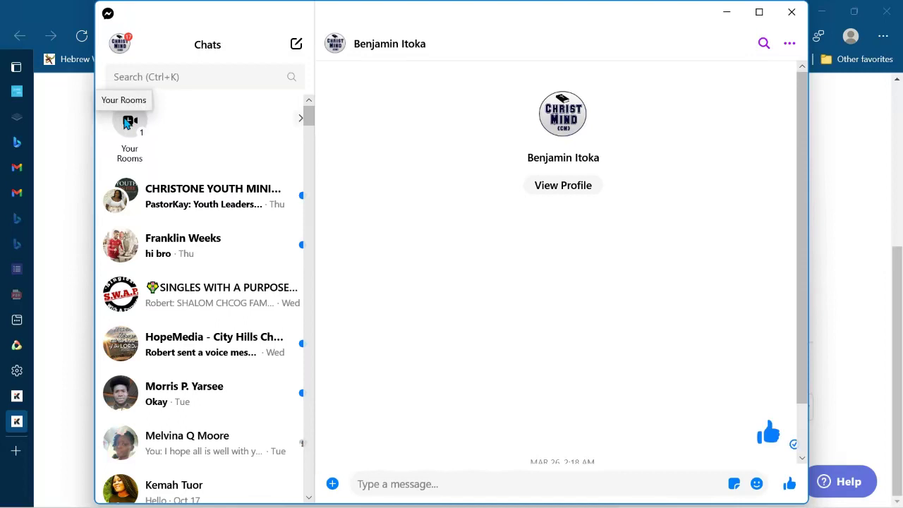
click(127, 123)
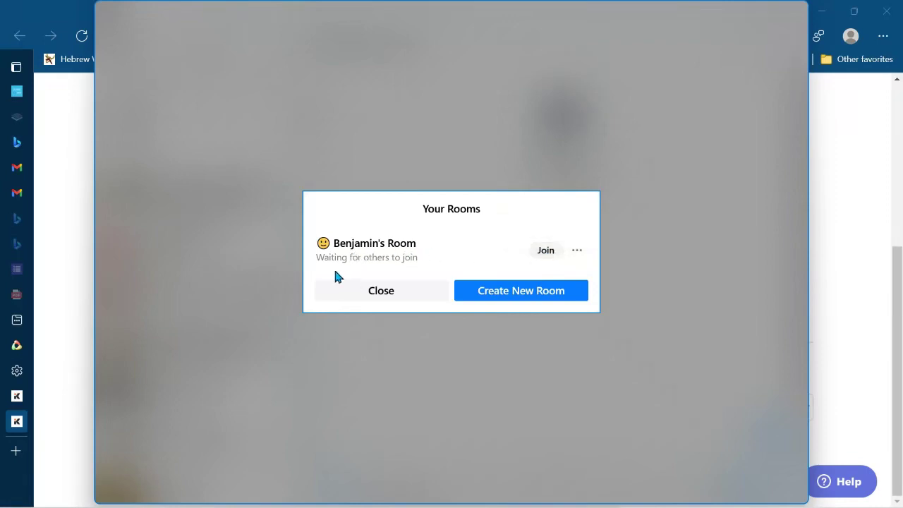
click(505, 298)
click(516, 404)
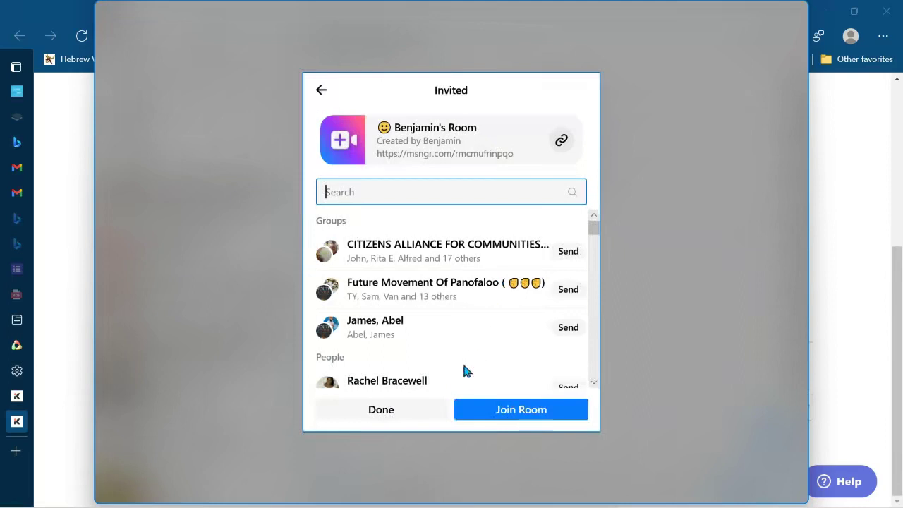
click(500, 417)
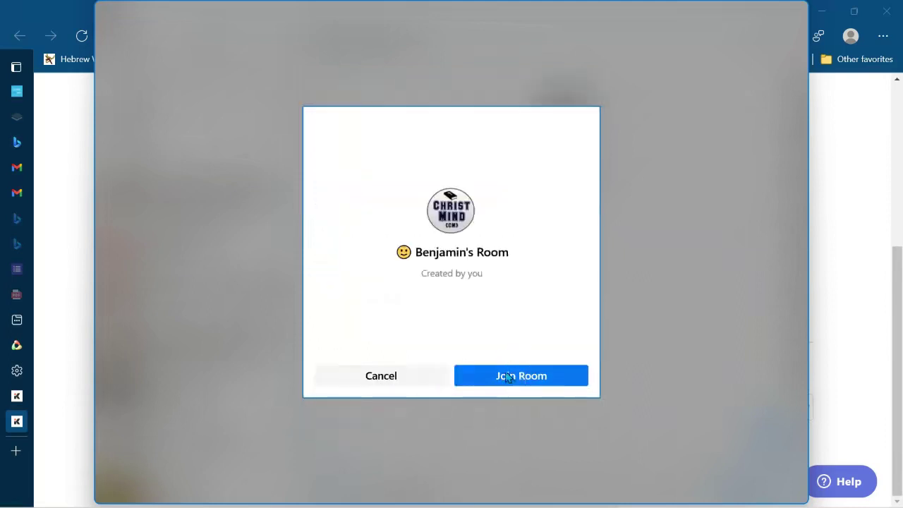
click(508, 382)
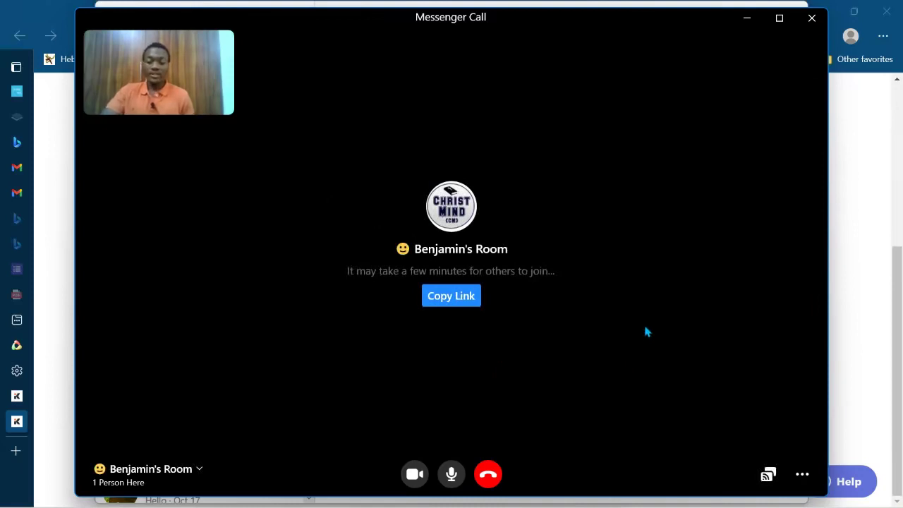
Step: Resize and reposition the Messenger call window, then open the call's Device Settings from More Options
click(802, 478)
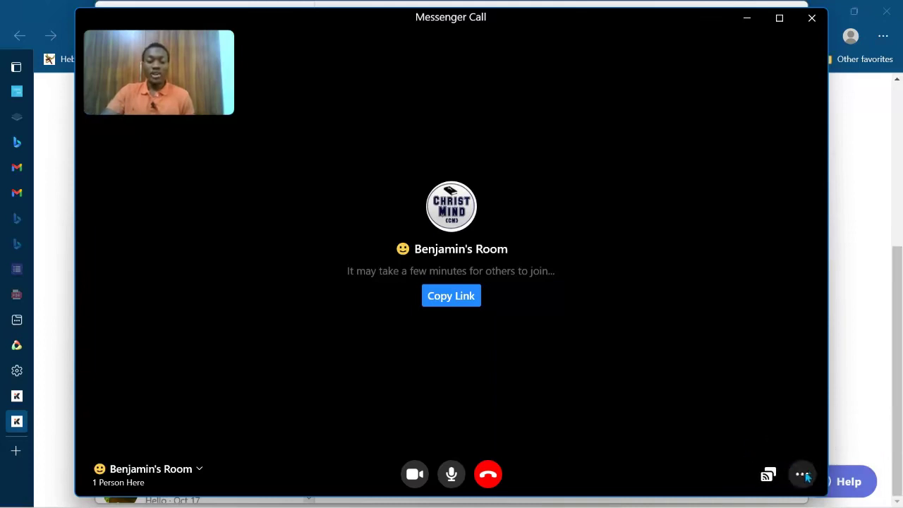
click(779, 17)
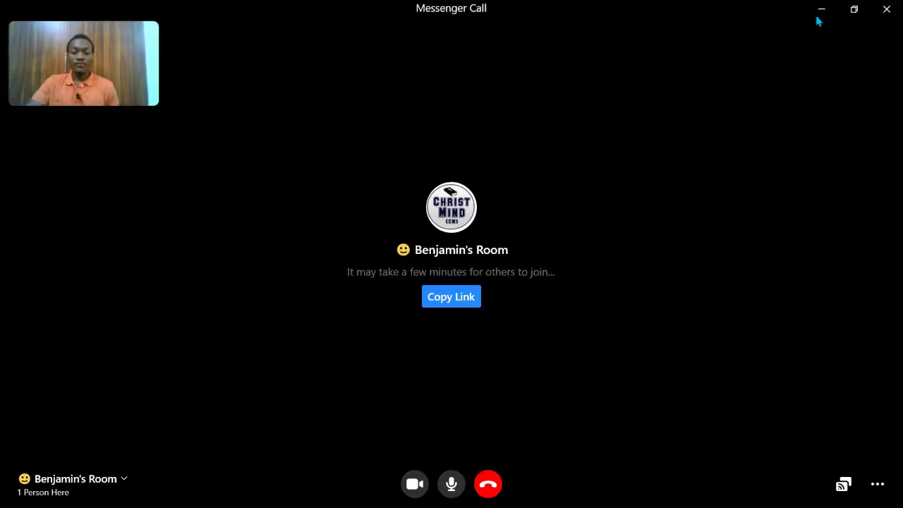
click(854, 8)
drag(640, 24, 624, 55)
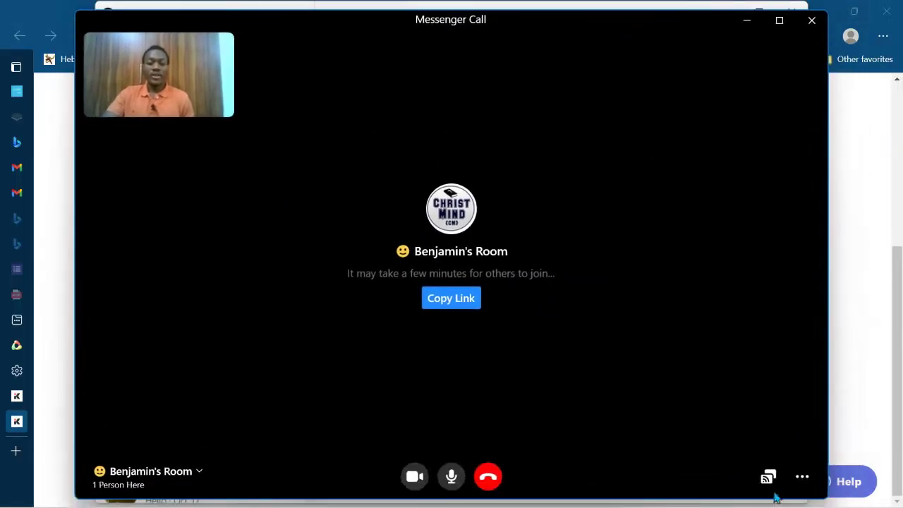
click(802, 476)
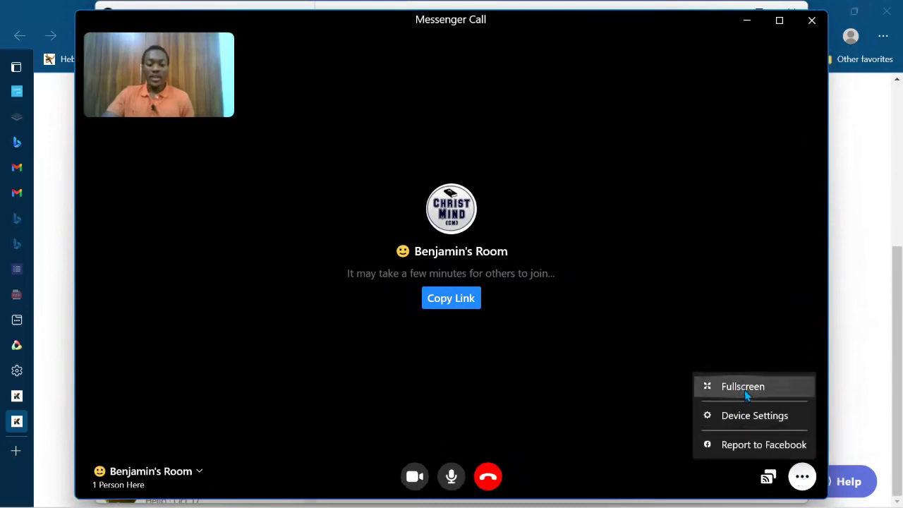
click(741, 417)
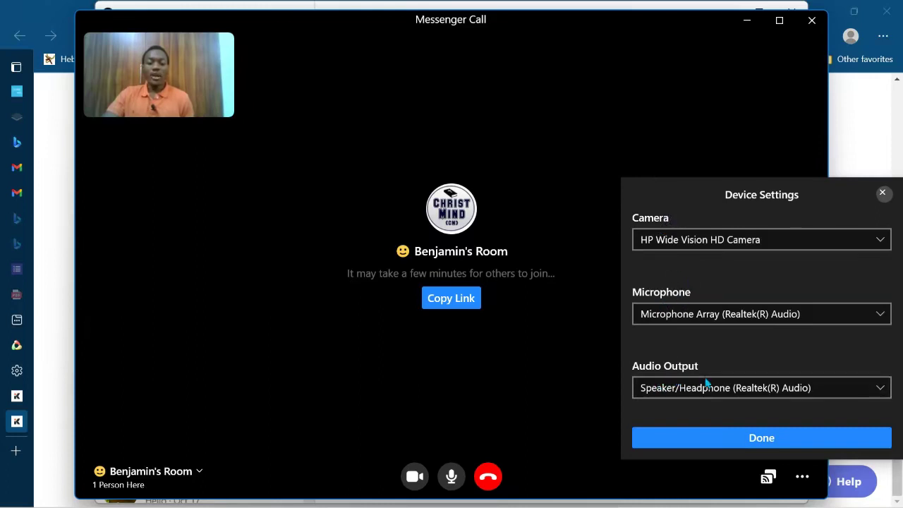
Step: Set the call microphone to Krisp Microphone and audio output to Krisp Speaker, then confirm
click(846, 312)
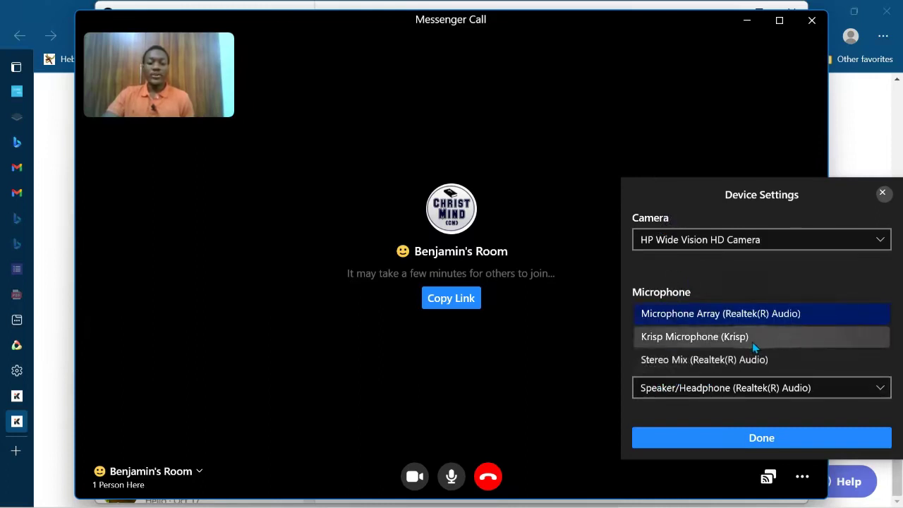
click(753, 343)
click(752, 386)
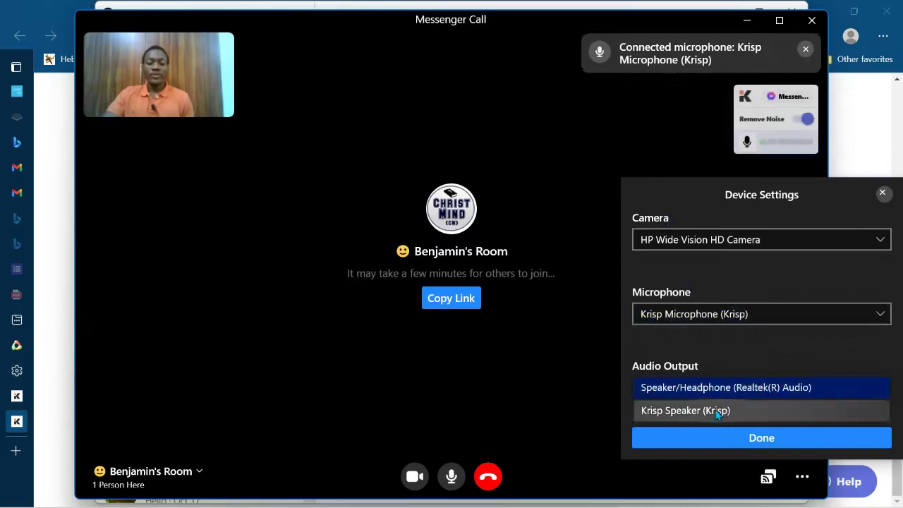
click(717, 412)
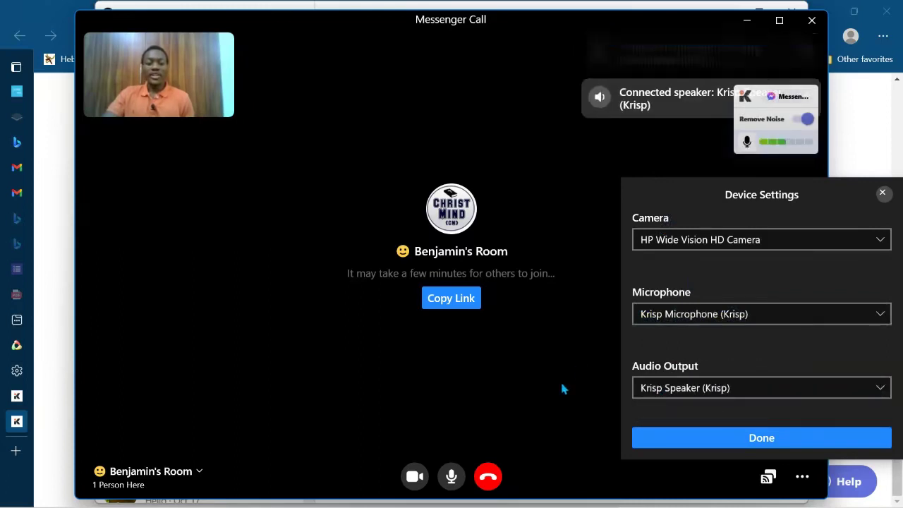
click(733, 442)
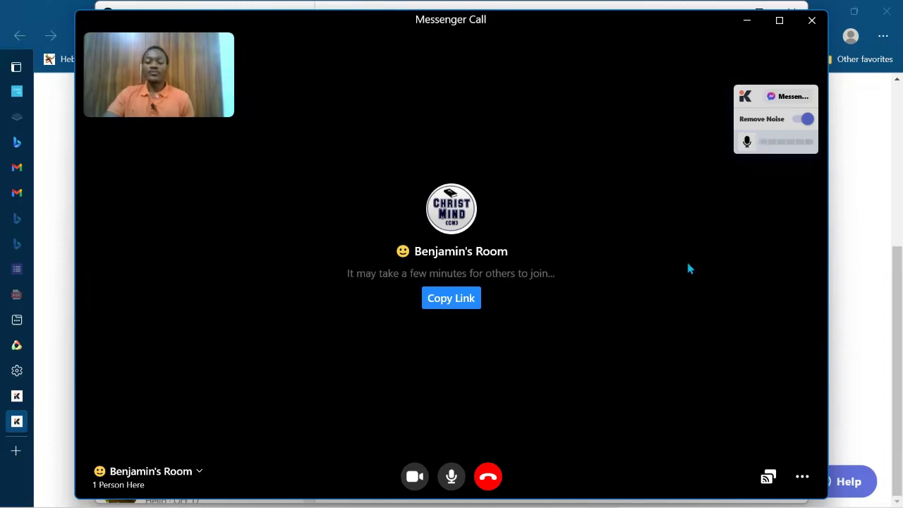
click(769, 478)
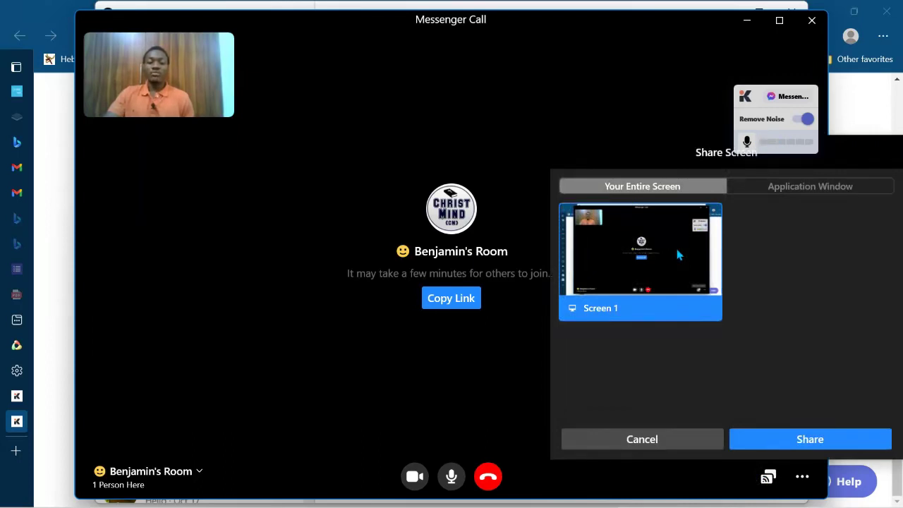
click(789, 191)
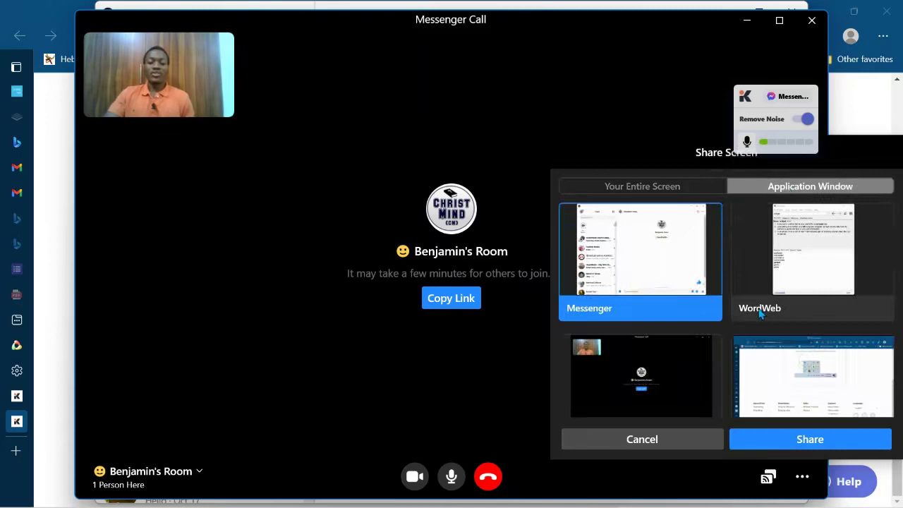
scroll(695, 282, down, 3)
scroll(670, 317, up, 3)
click(679, 288)
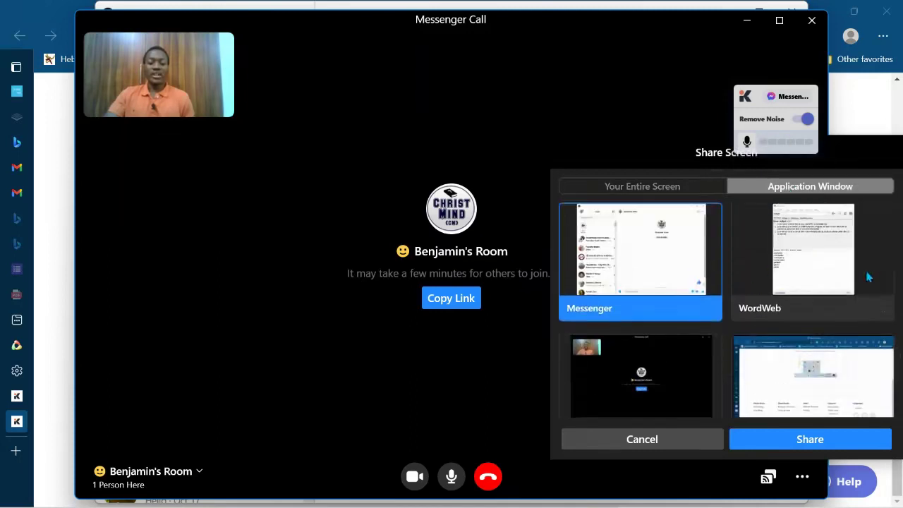
click(653, 442)
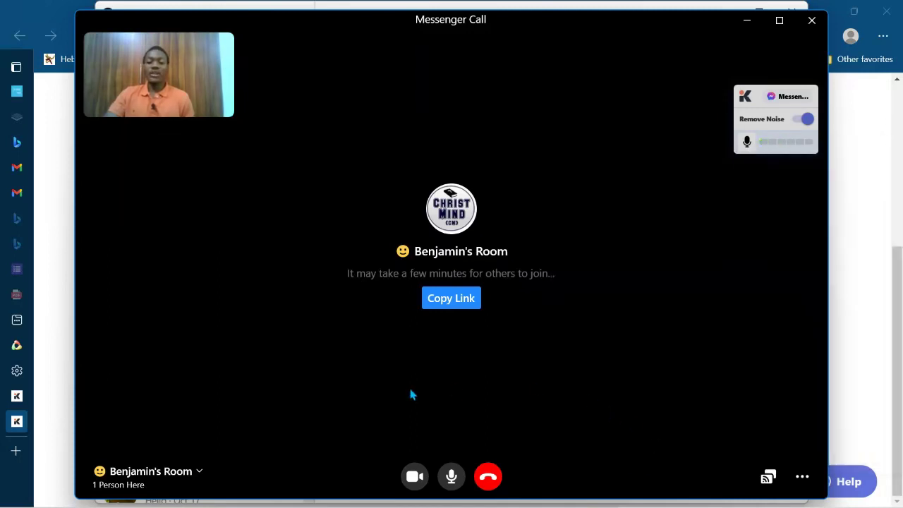